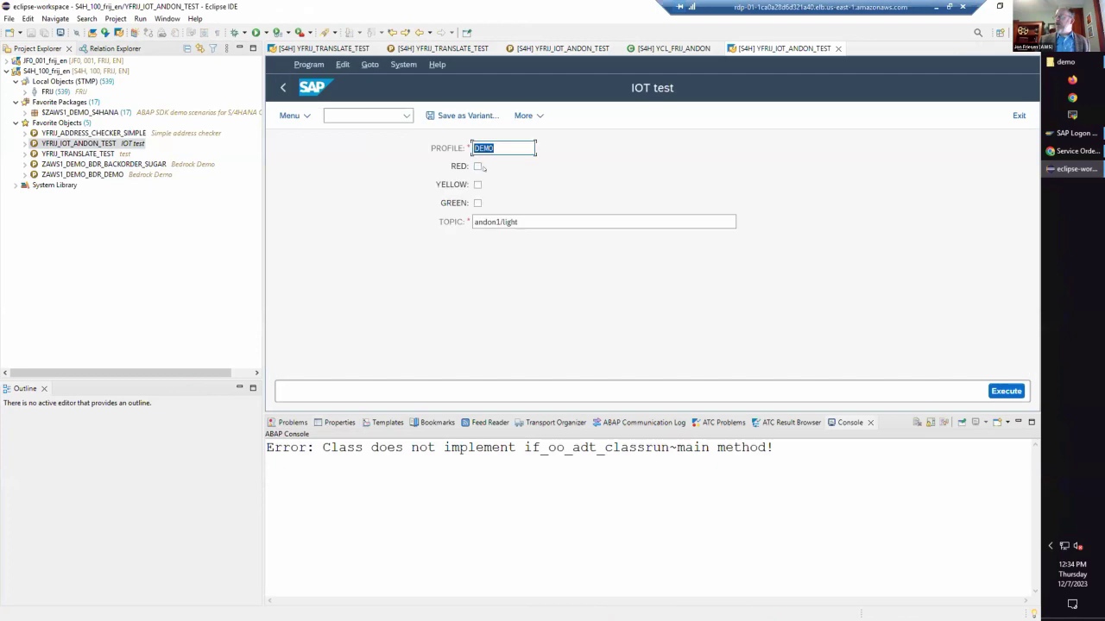
- Run the IOT test report twice with the red light enabled on topic andon1/light, returning to its selection screen each time
click(477, 167)
key(F8)
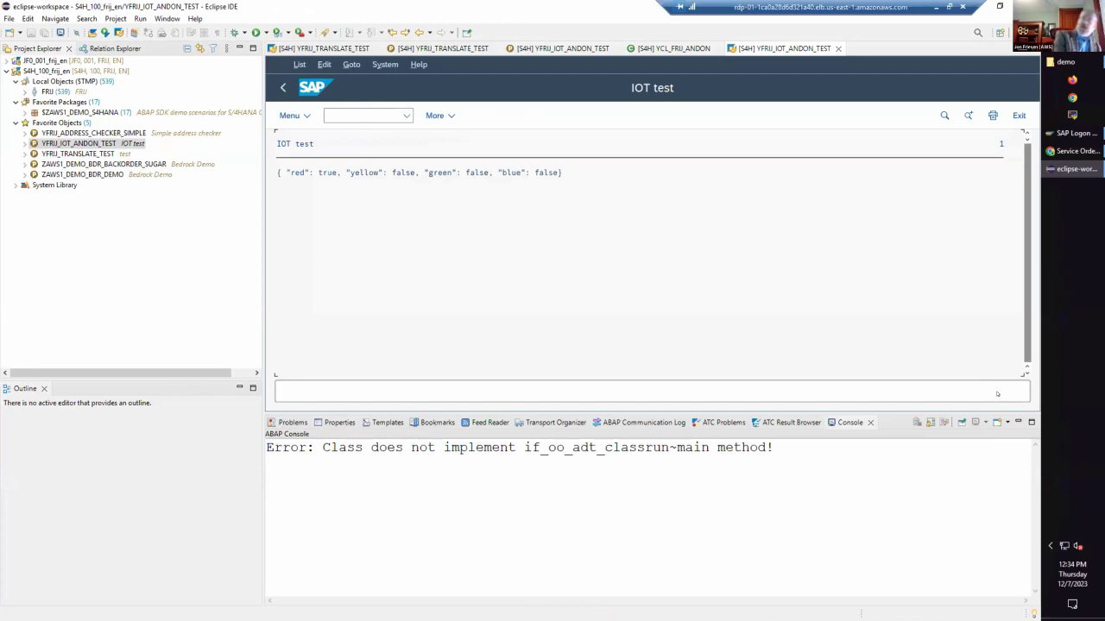
key(F3)
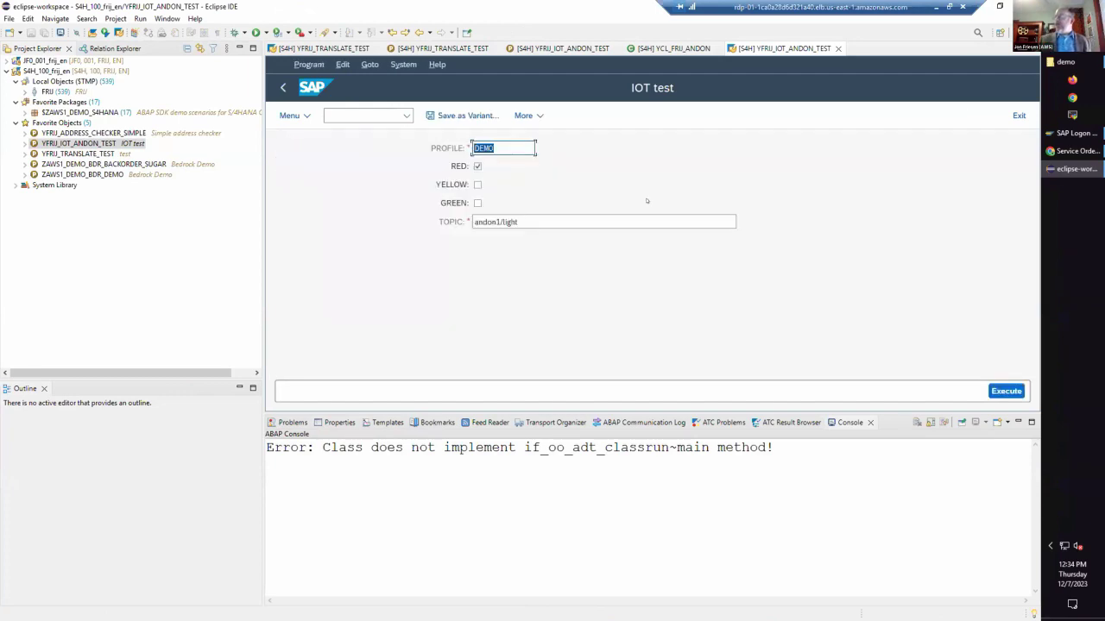
key(Tab)
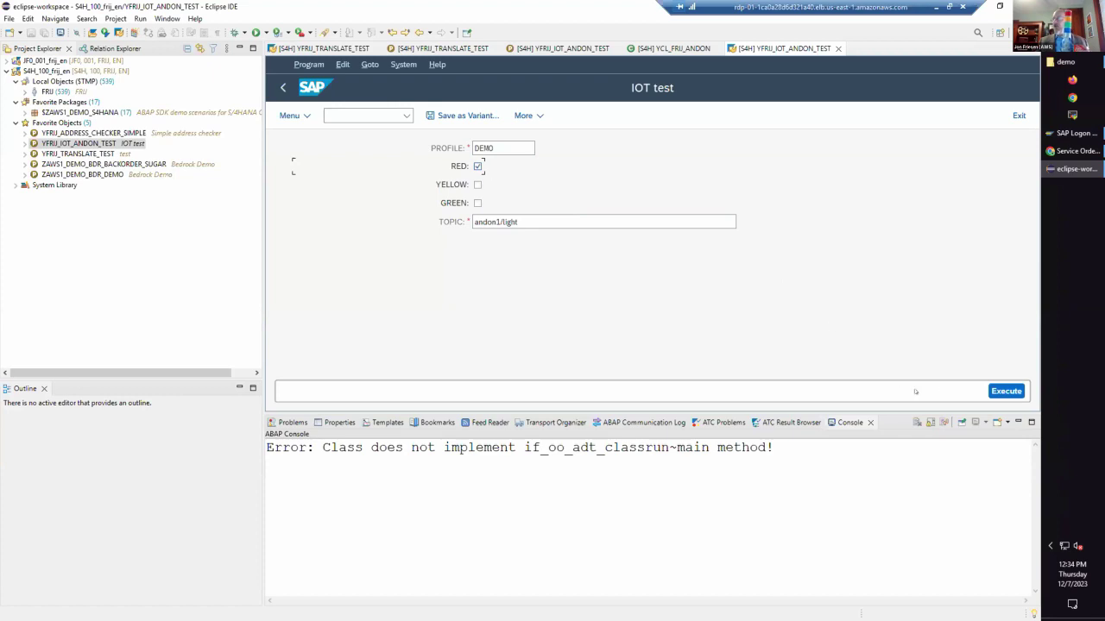
click(998, 391)
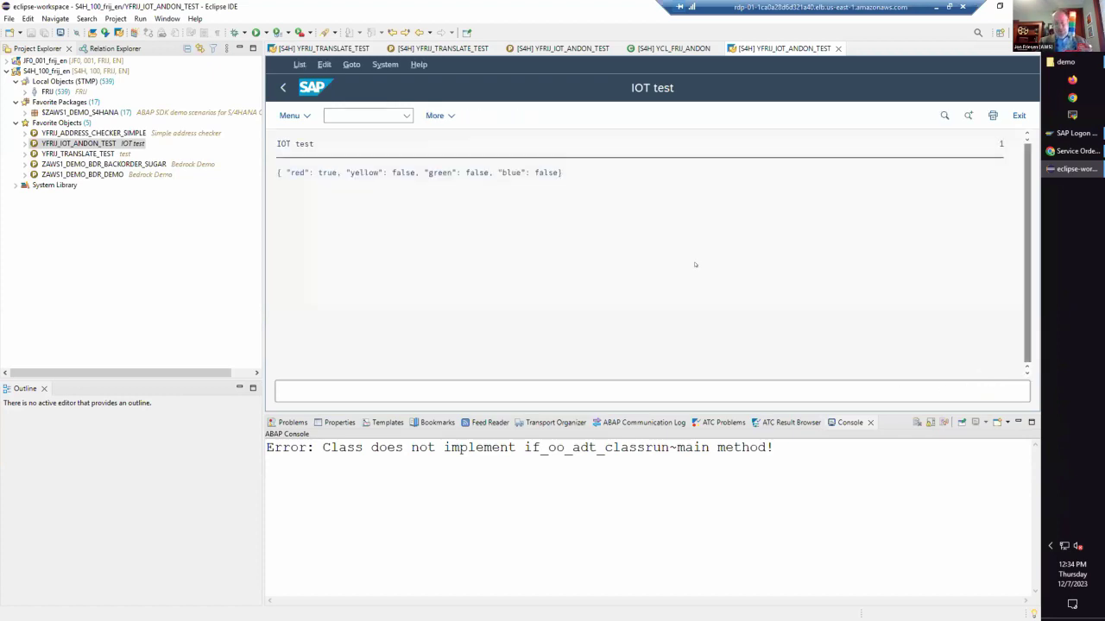
key(F3)
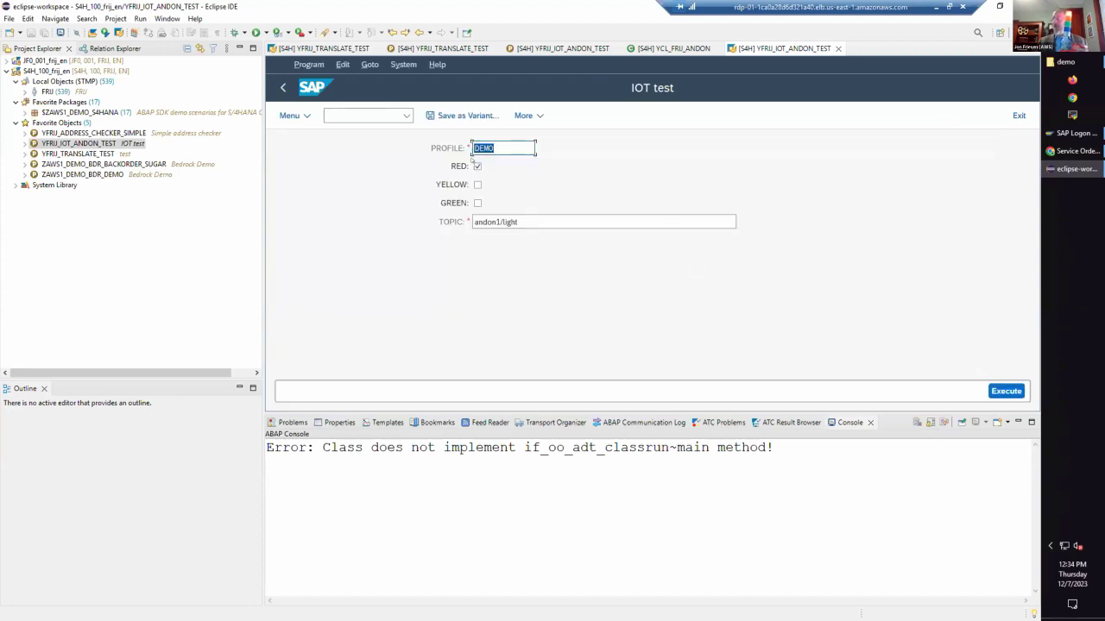
- Disable the red light so no colour is selected and run the IOT test report
key(Tab)
key(space)
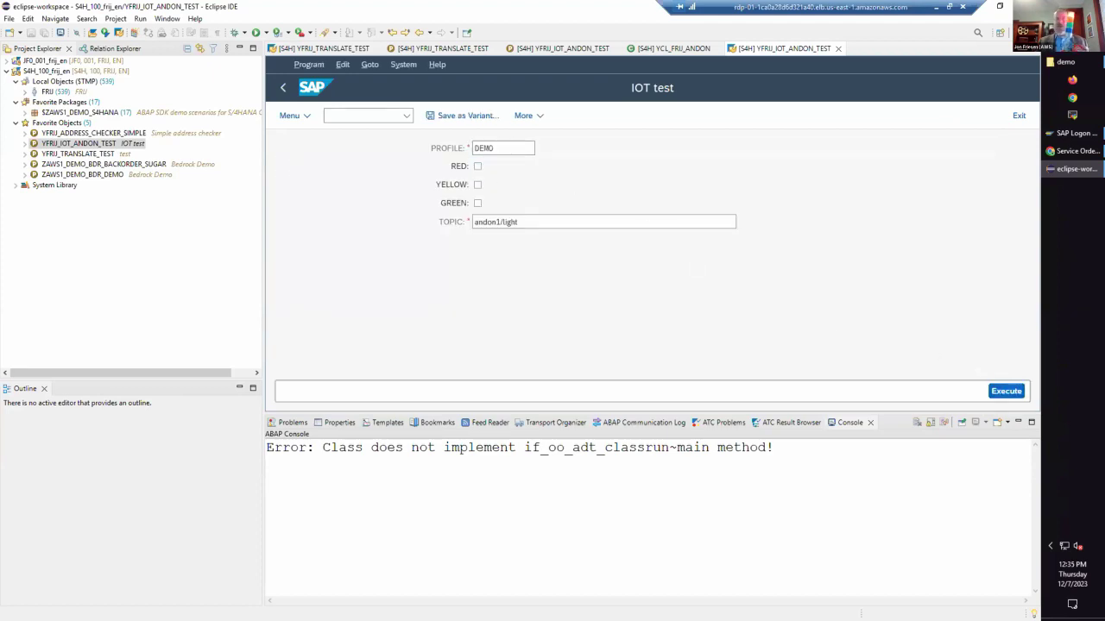
key(F8)
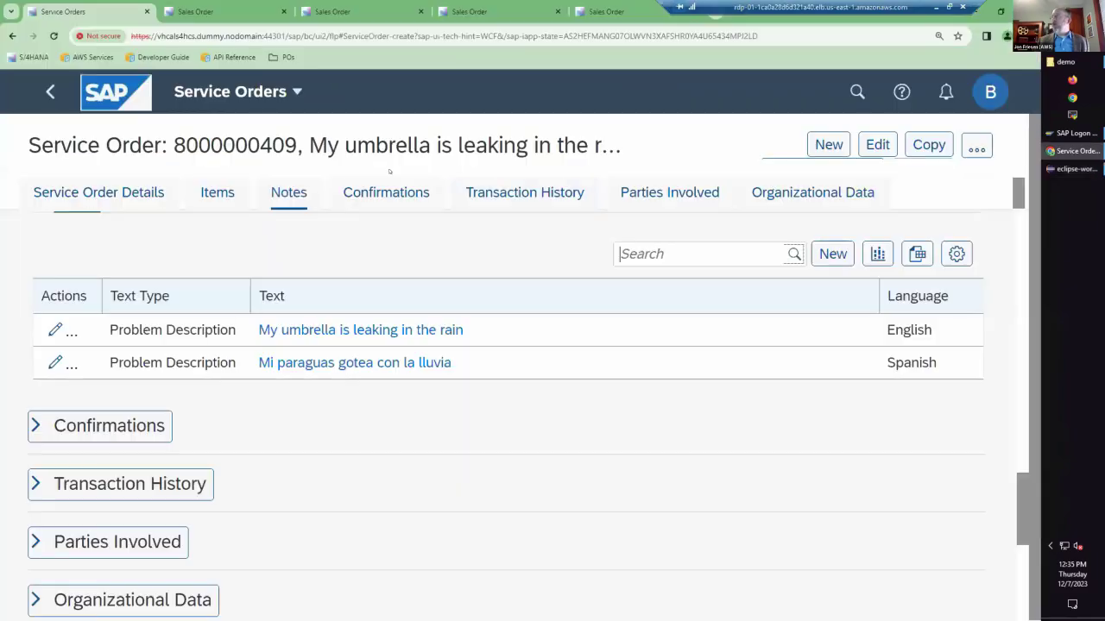
- Switch to the SAP launchpad in Chrome, go to the S/4HANA home page and sign out the current user
click(34, 56)
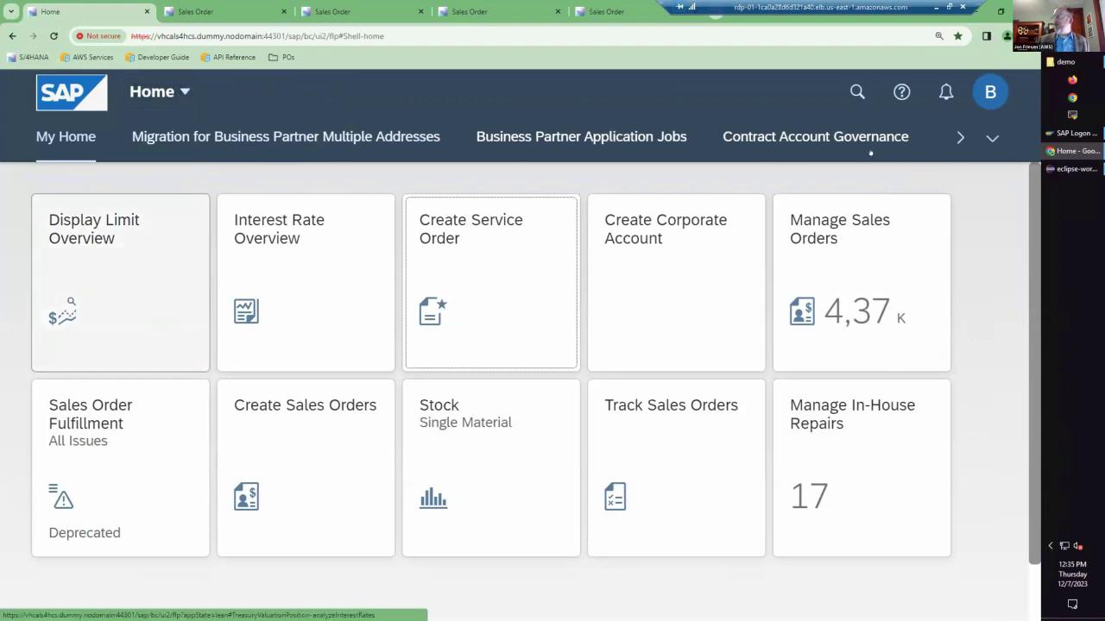
click(983, 104)
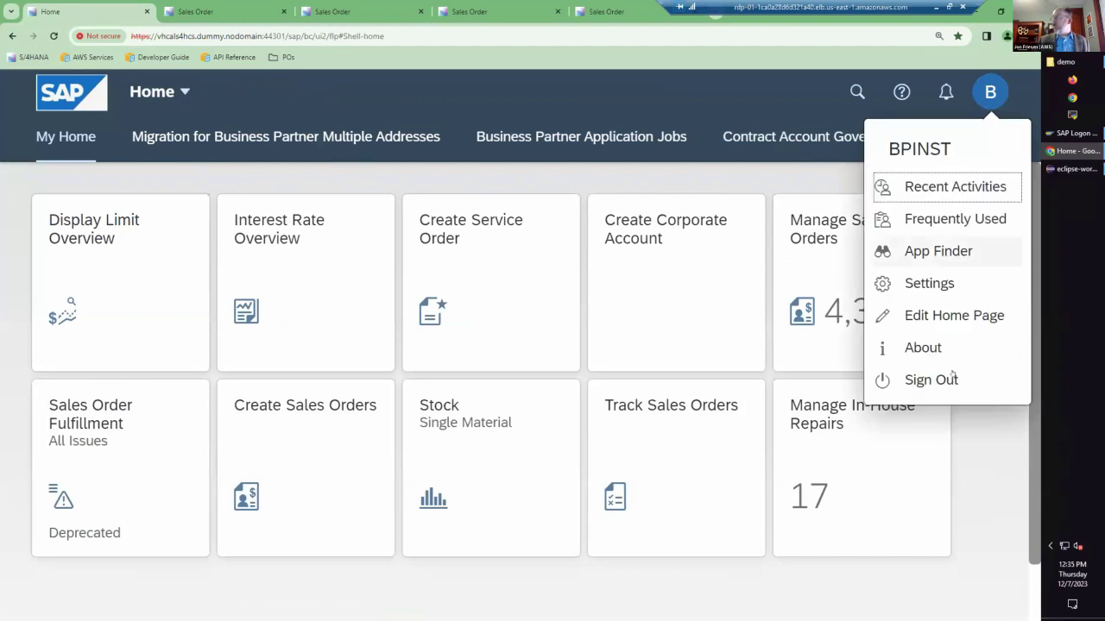
click(934, 382)
click(575, 390)
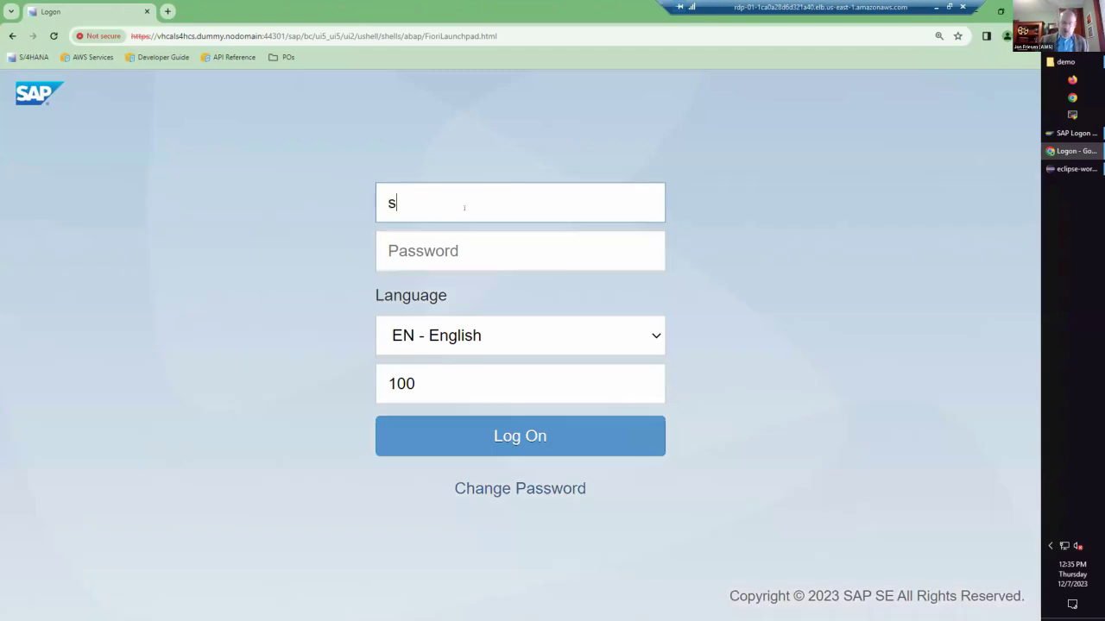
- Log on to client 100 in English as serv_man, entering the account password
key(Tab)
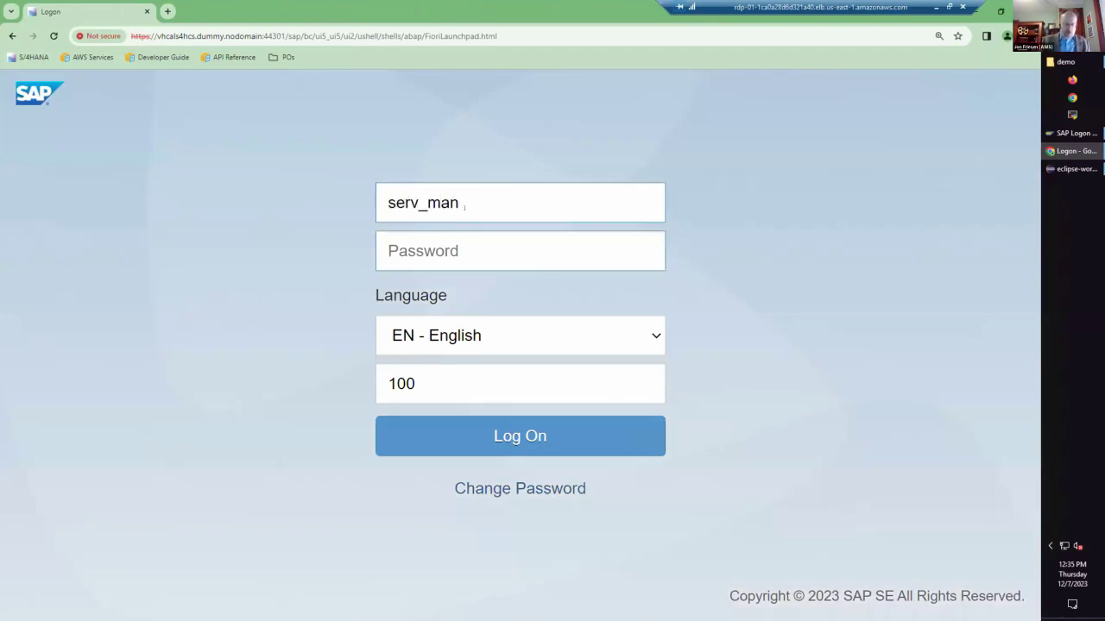
text(•••••••••)
key(ctrl+a)
text(••••)
key(Return)
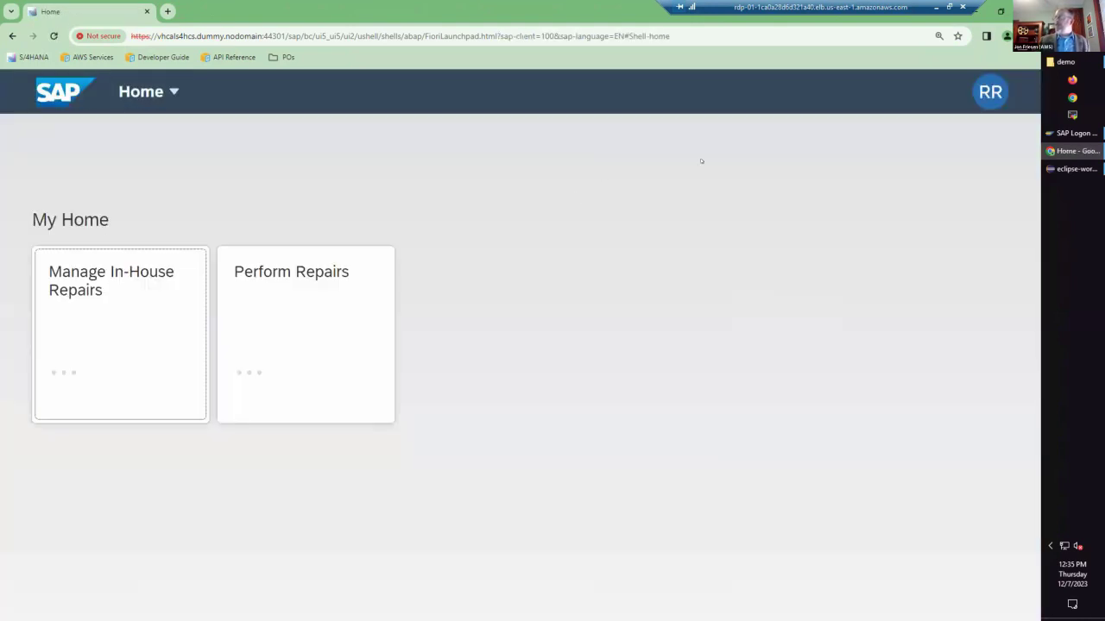
- Open the first listed Acme Co repair in Manage In-House Repairs and go to its repair objects
click(205, 343)
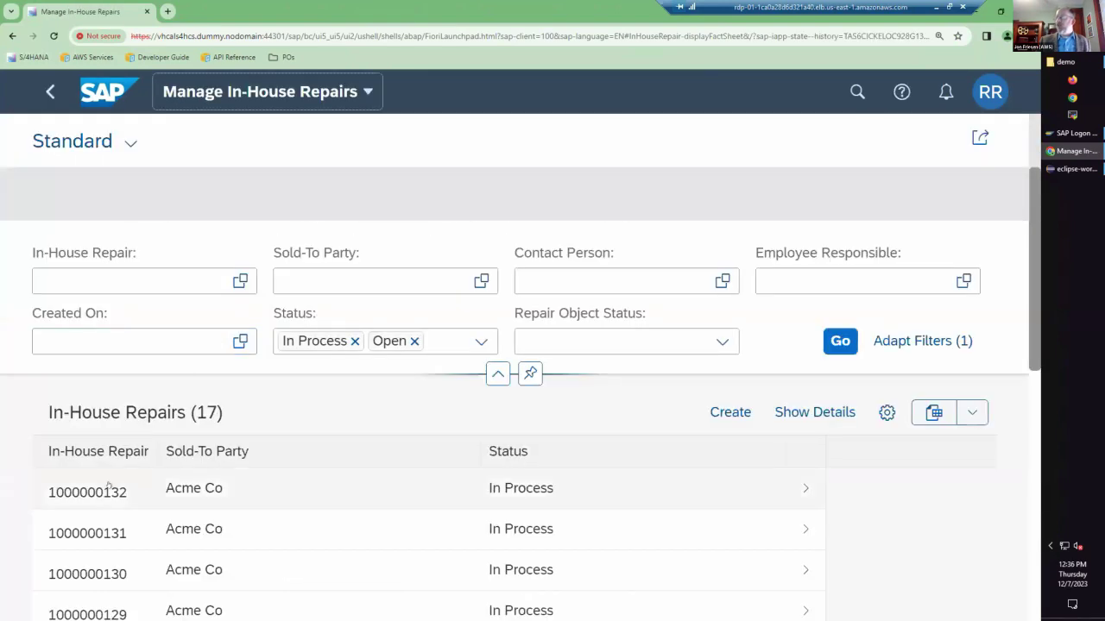
click(107, 488)
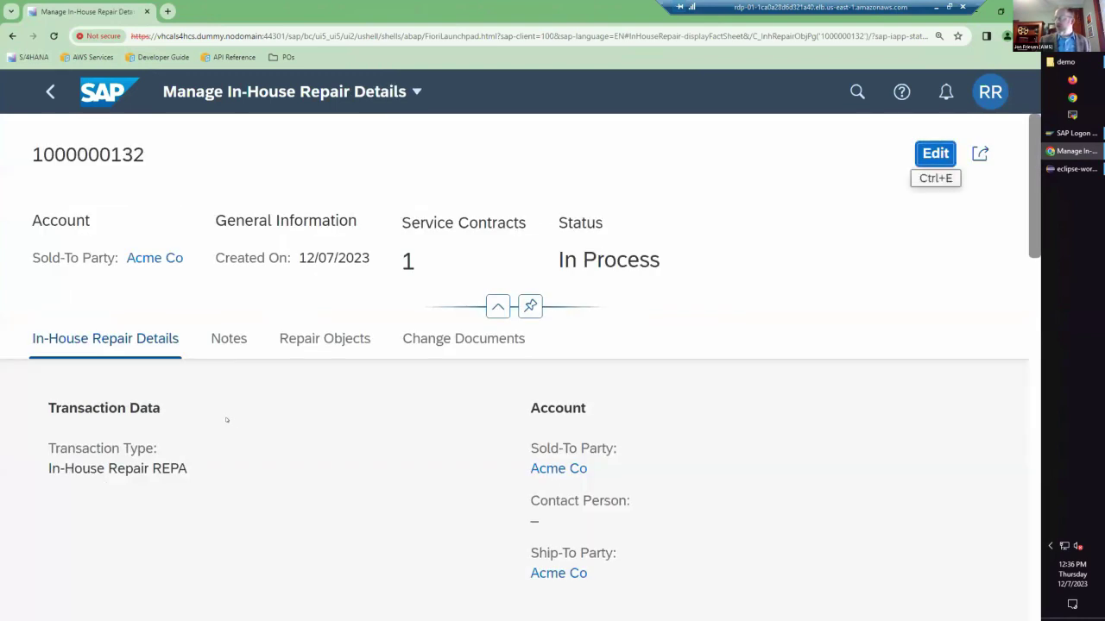
scroll(232, 410, down, 10)
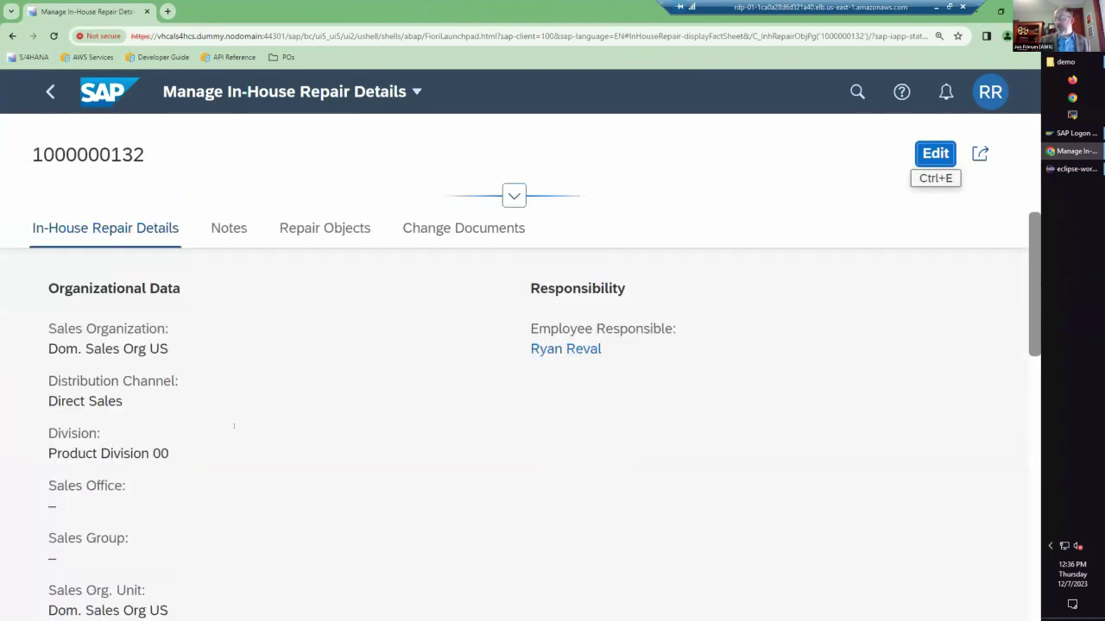
scroll(222, 447, down, 1)
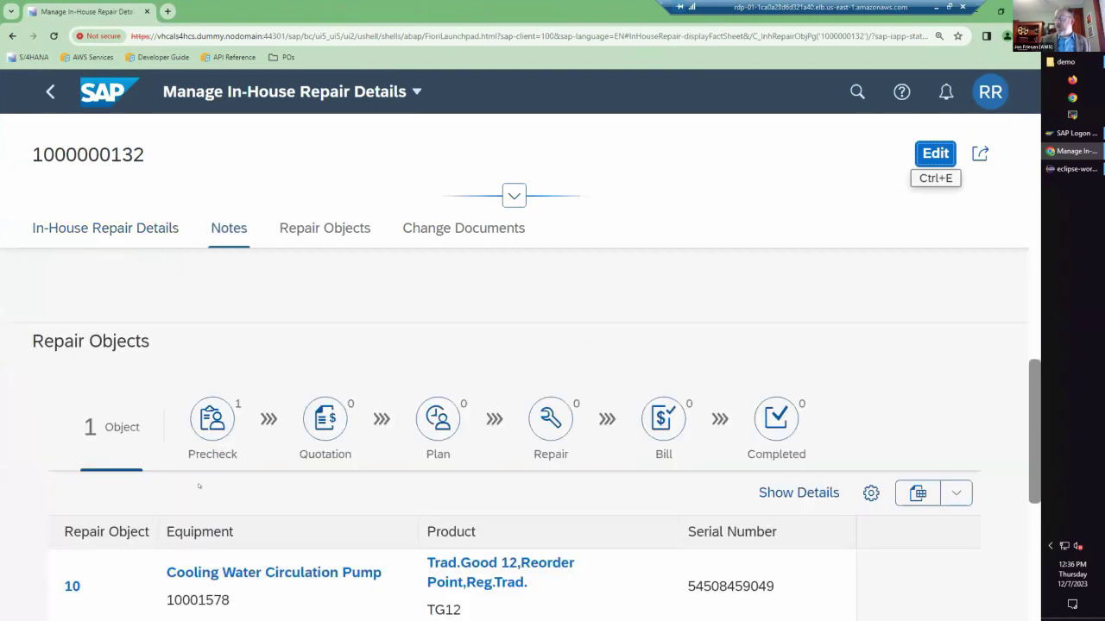
scroll(198, 485, down, 1)
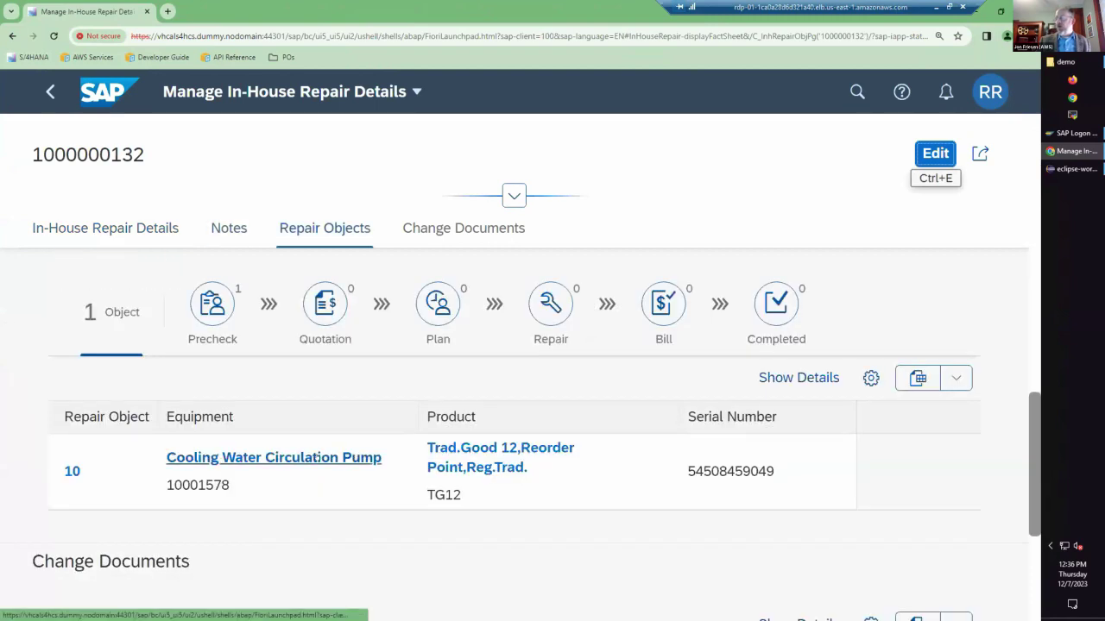
- Open the prechecks for the Cooling Water Circulation Pump repair object and start its repair in edit mode
click(71, 471)
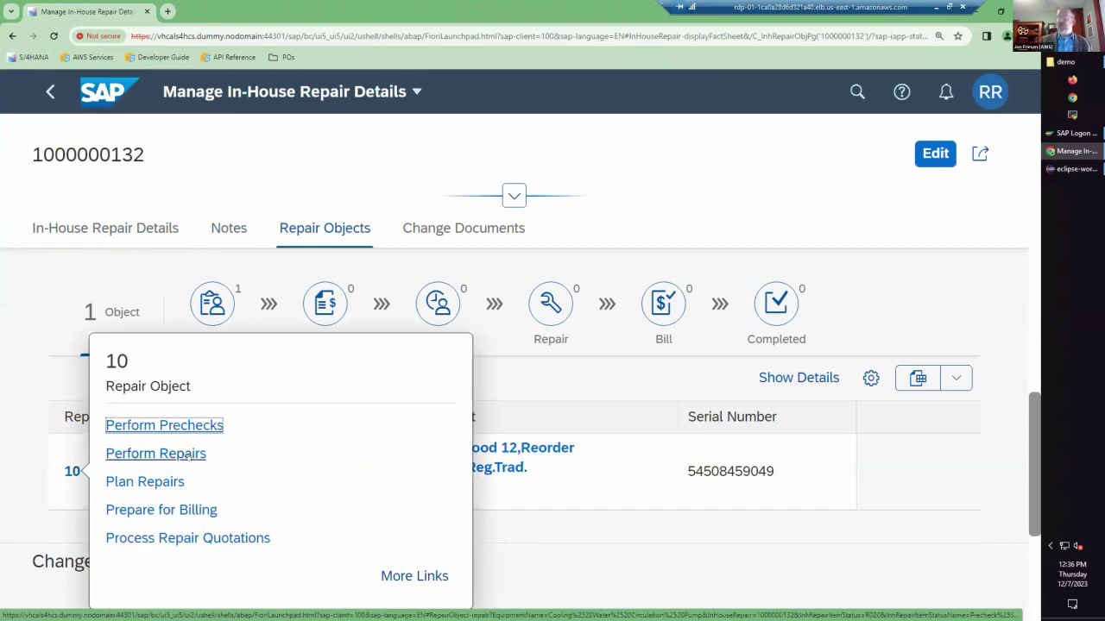
click(185, 424)
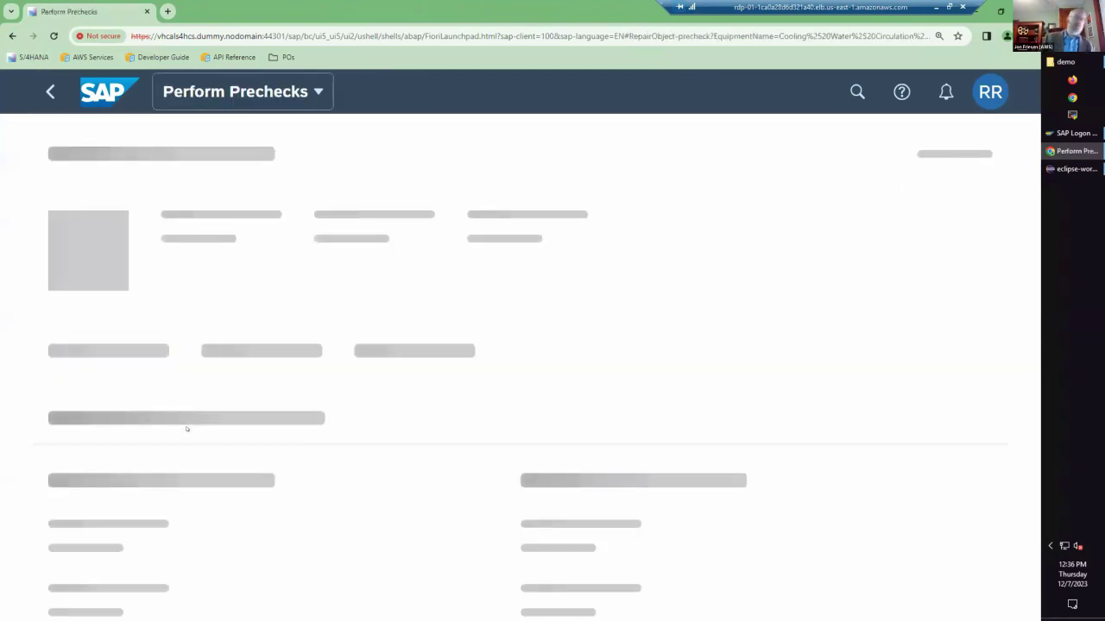
click(935, 153)
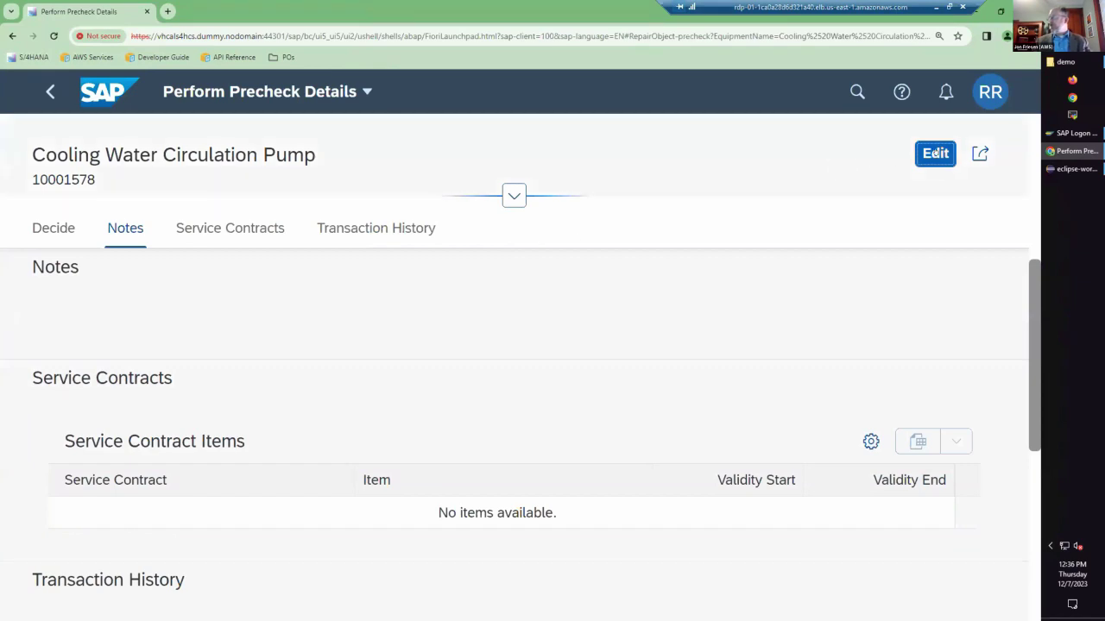
scroll(464, 362, up, 4)
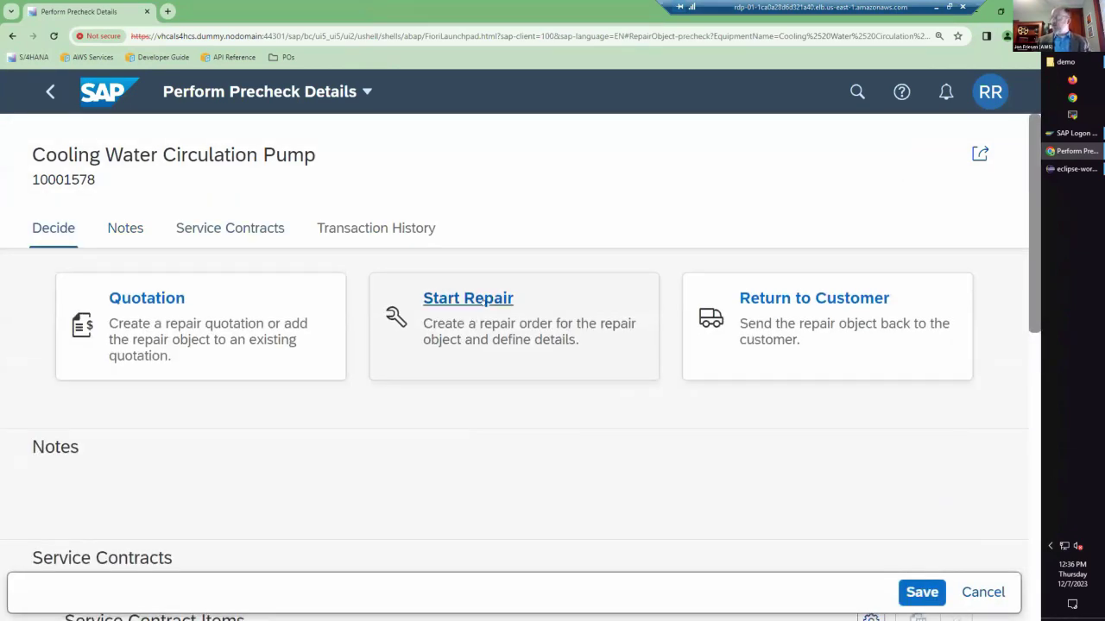
click(479, 300)
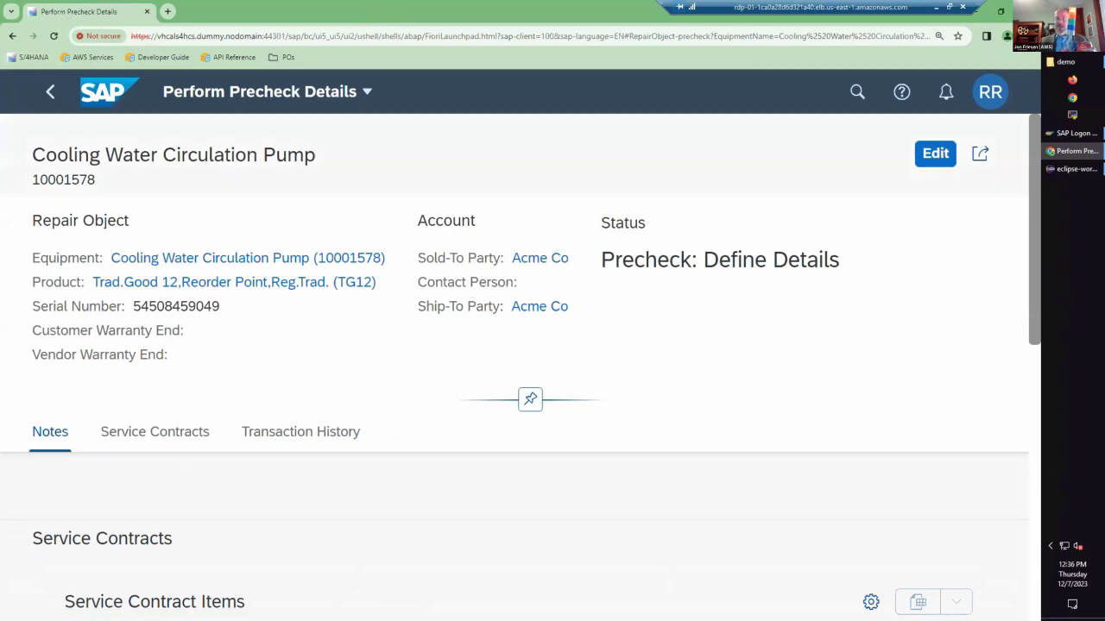
- Display the pump's repair order from the Perform Repair stage of its precheck transaction history
click(932, 153)
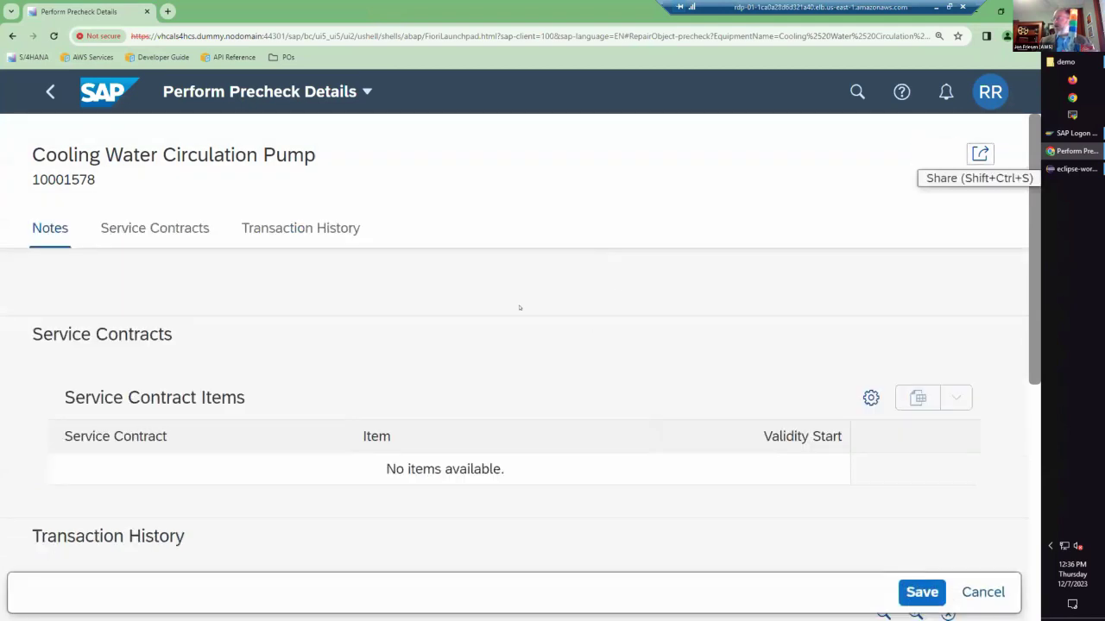
scroll(509, 319, down, 3)
scroll(483, 344, down, 2)
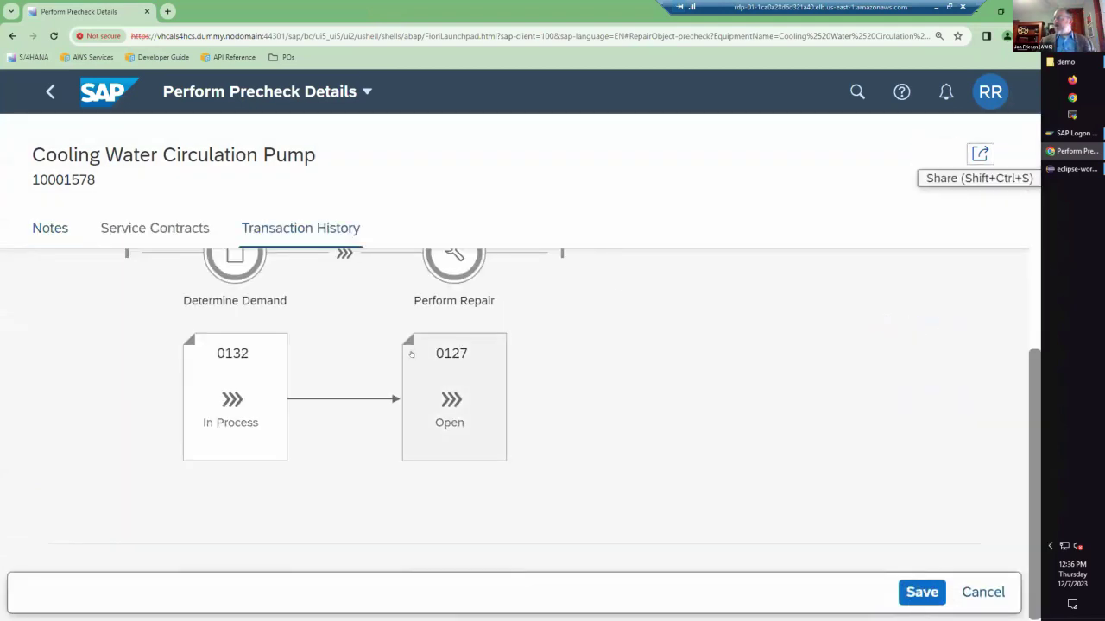
scroll(480, 325, up, 2)
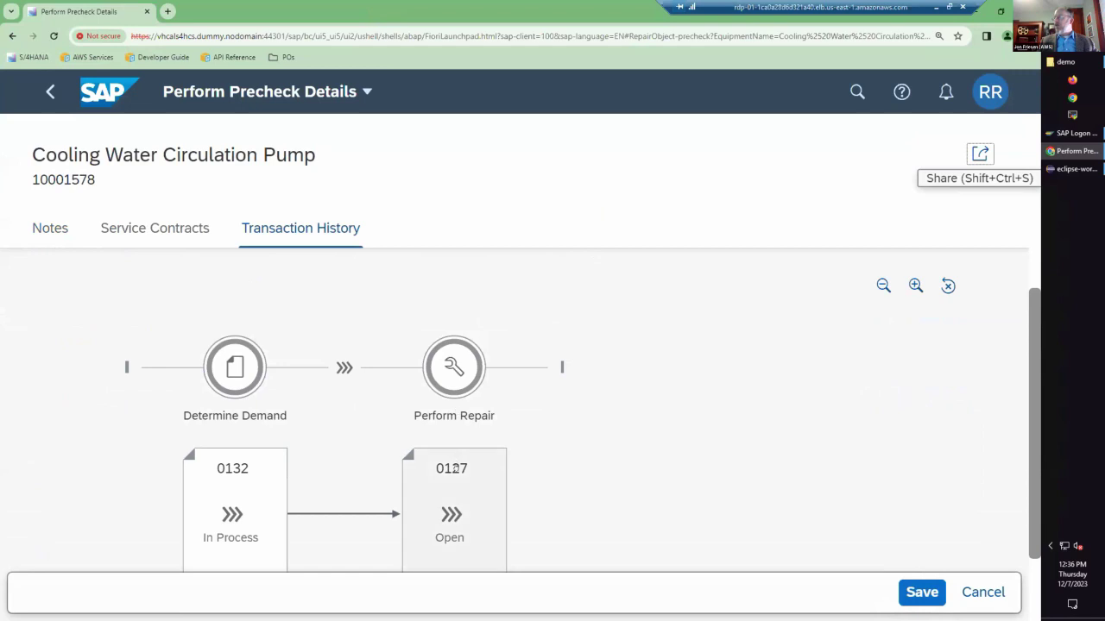
click(983, 592)
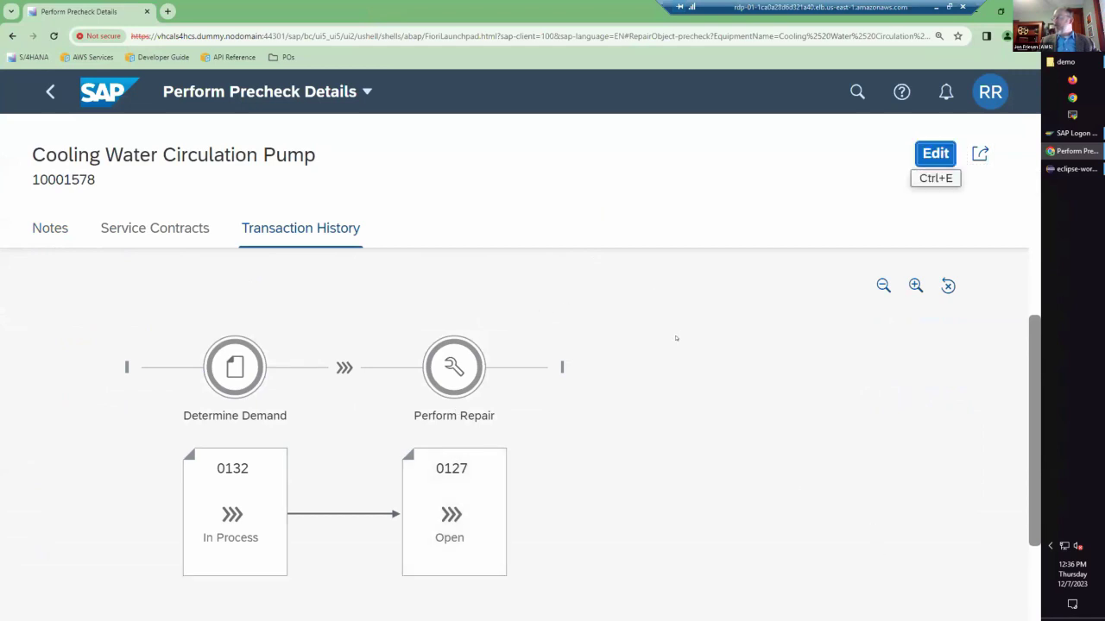
click(457, 532)
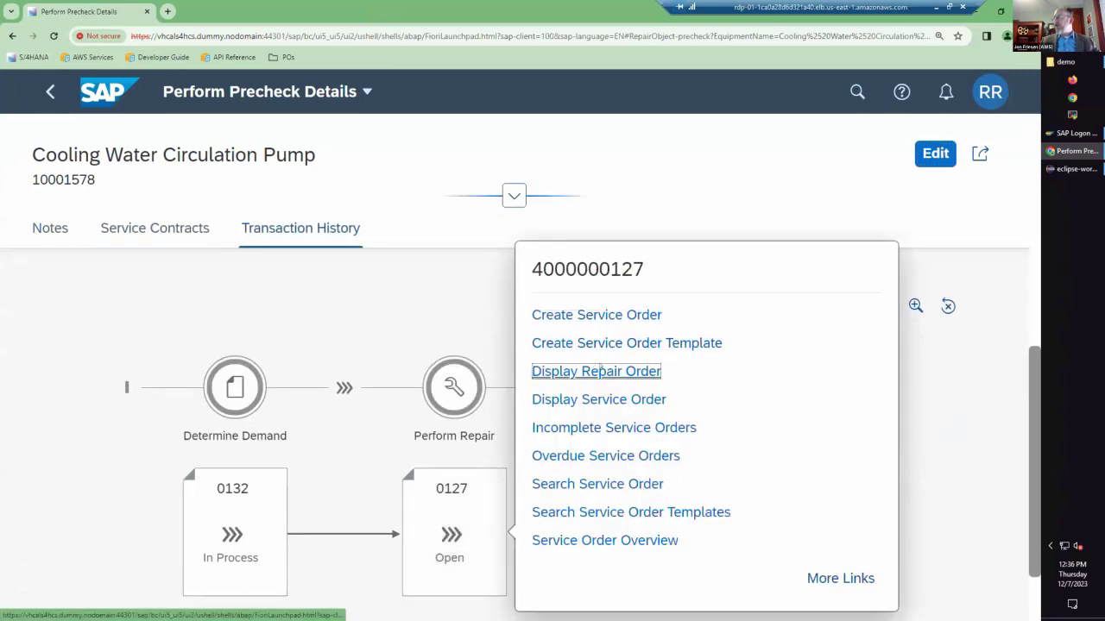
click(599, 371)
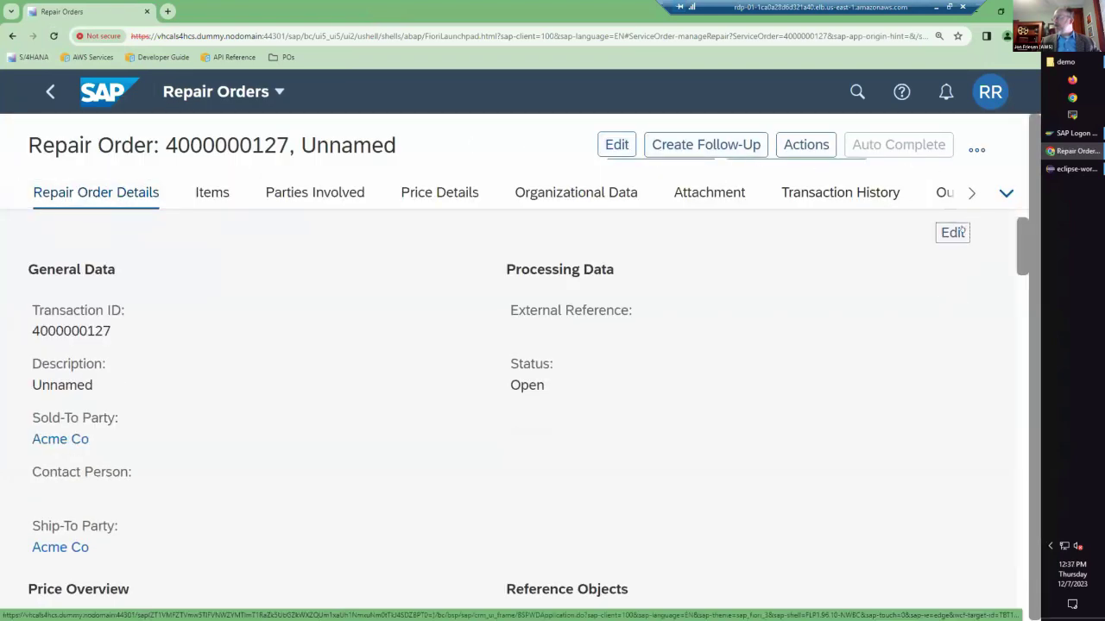
- Set the repair order's status to In Process and save it
click(567, 372)
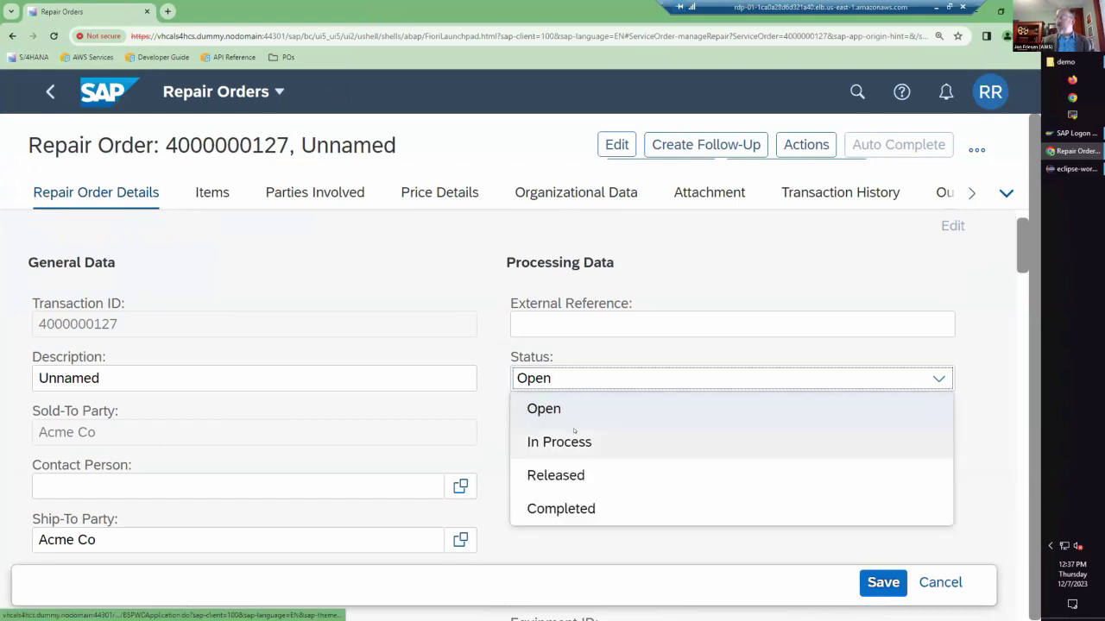
click(570, 441)
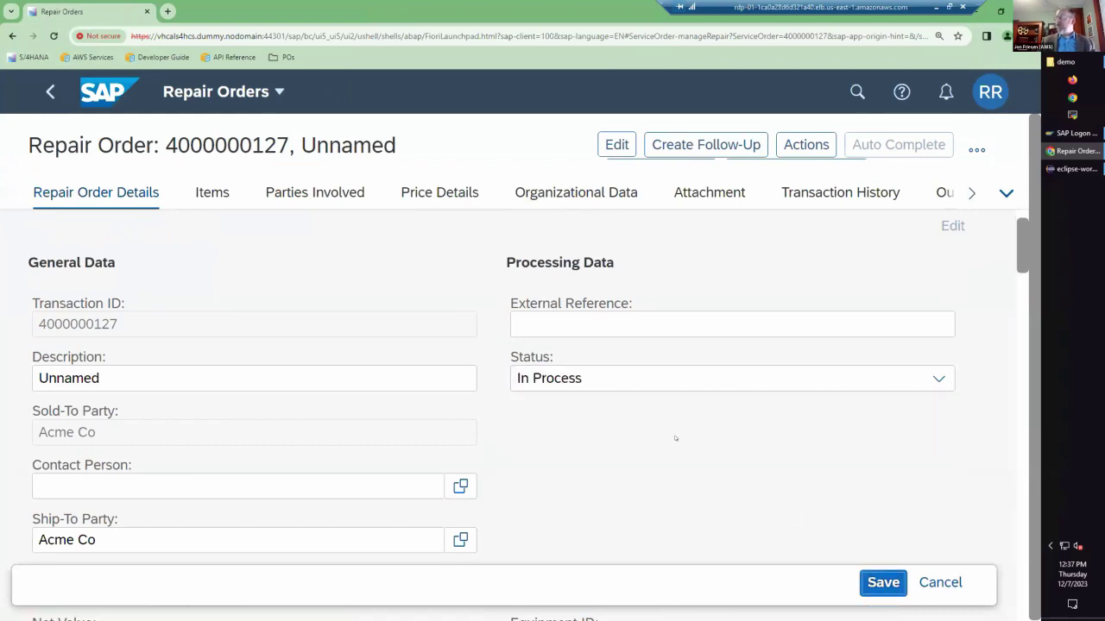
key(ctrl+s)
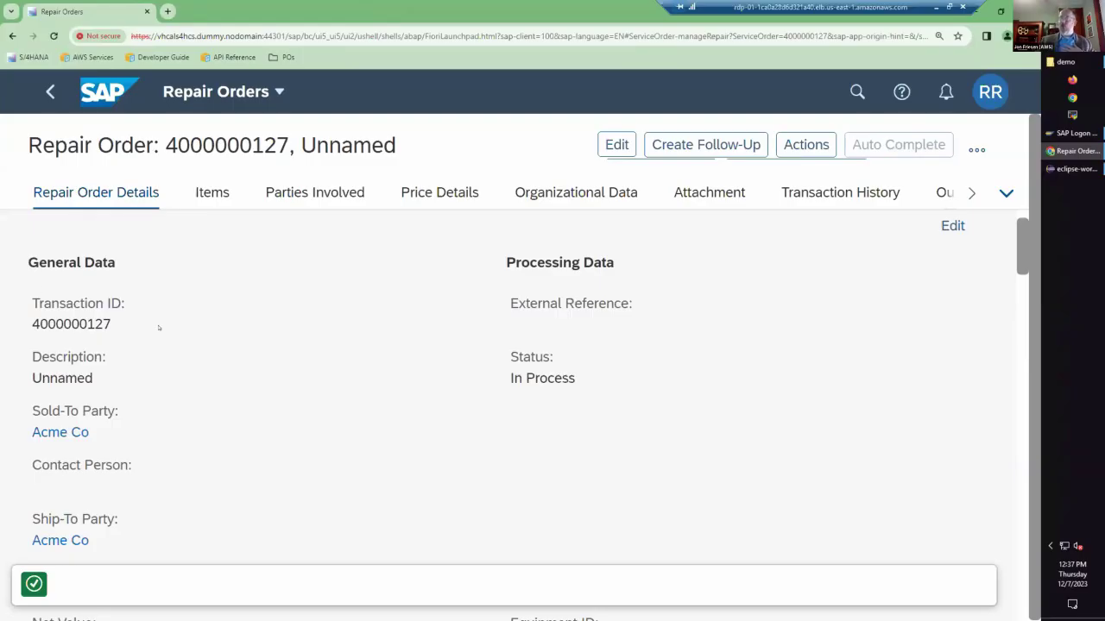
- Set the repair order's status to Released and save it
scroll(616, 271, up, 1)
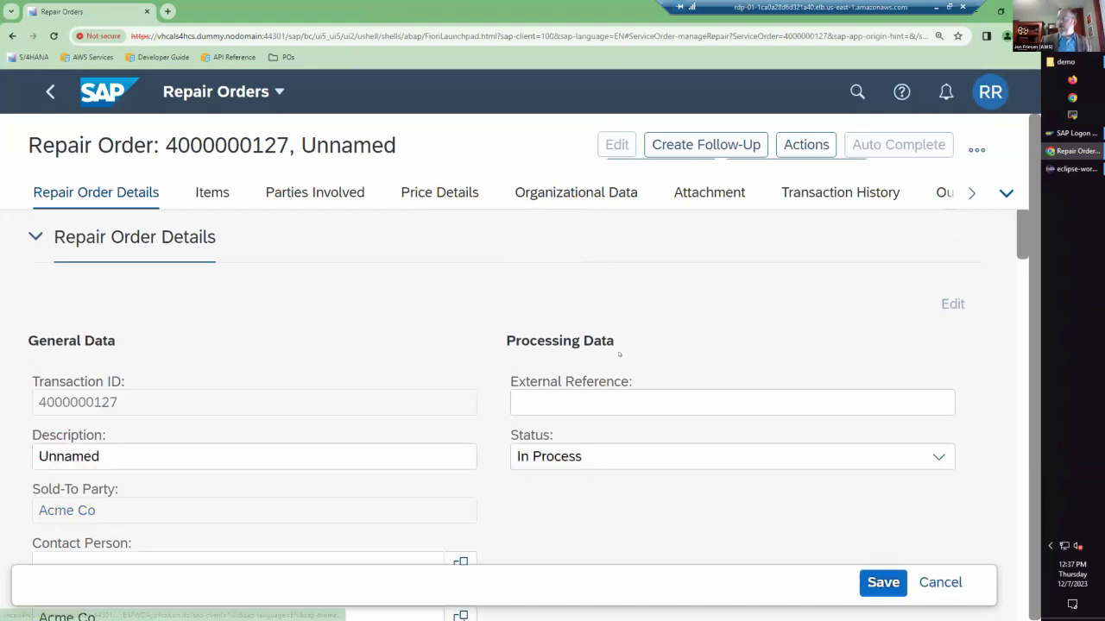
scroll(557, 400, down, 5)
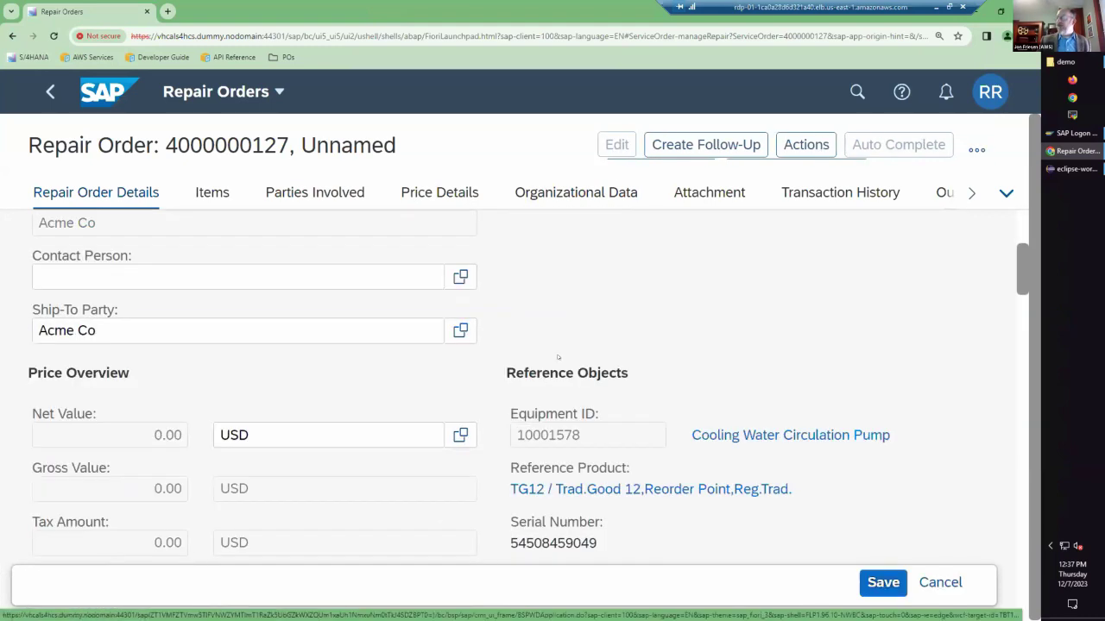
scroll(549, 310, up, 5)
click(733, 456)
click(765, 522)
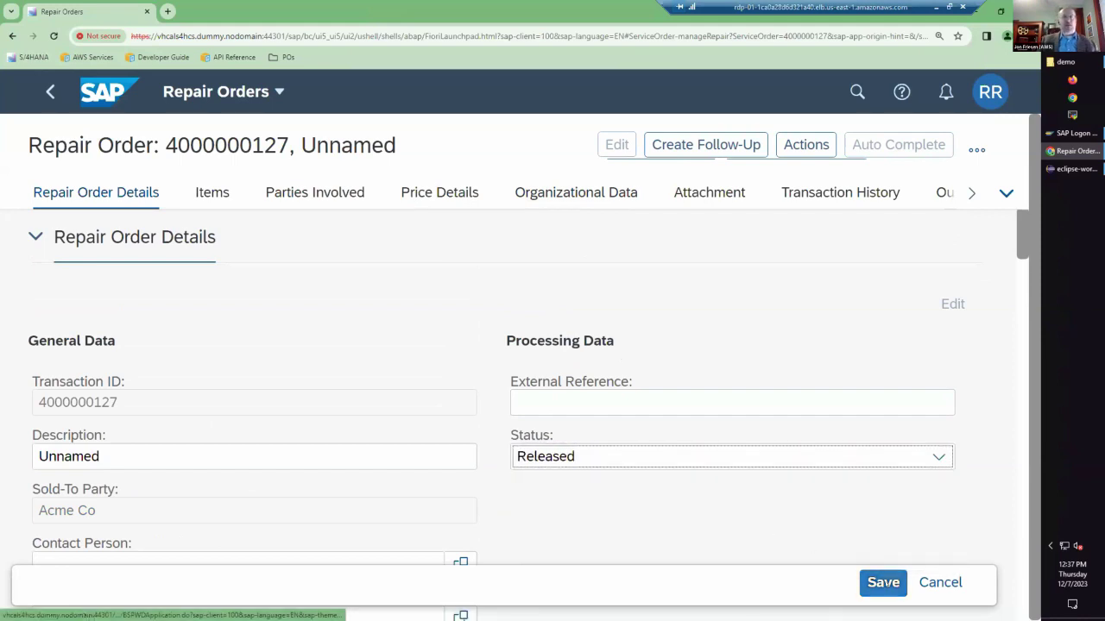
click(883, 582)
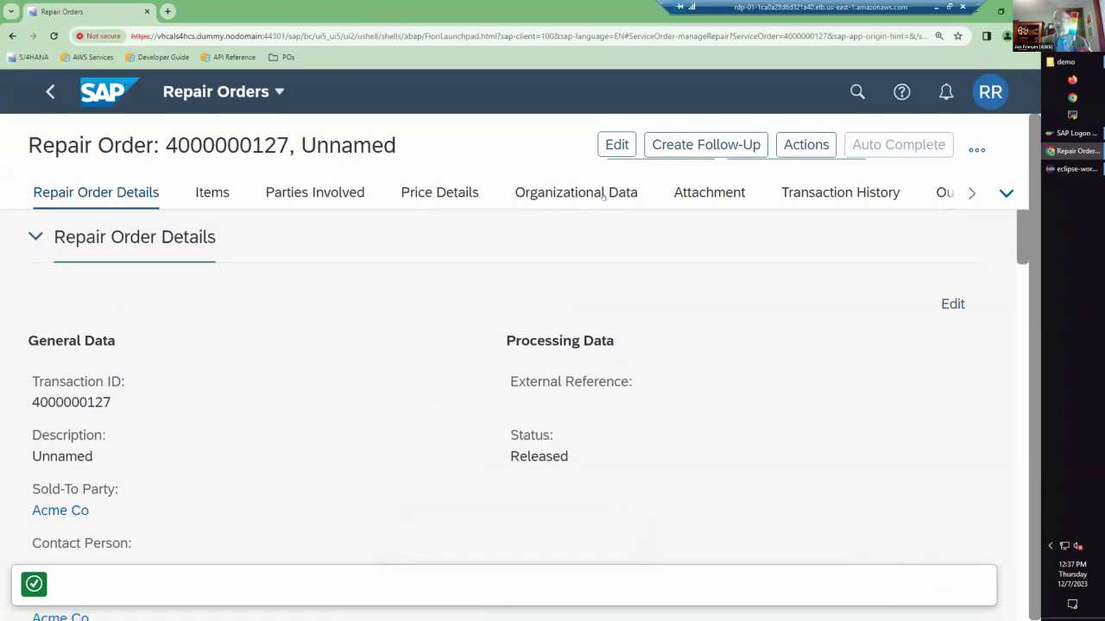
- Edit the released repair order again, choose another status and save it
key(Return)
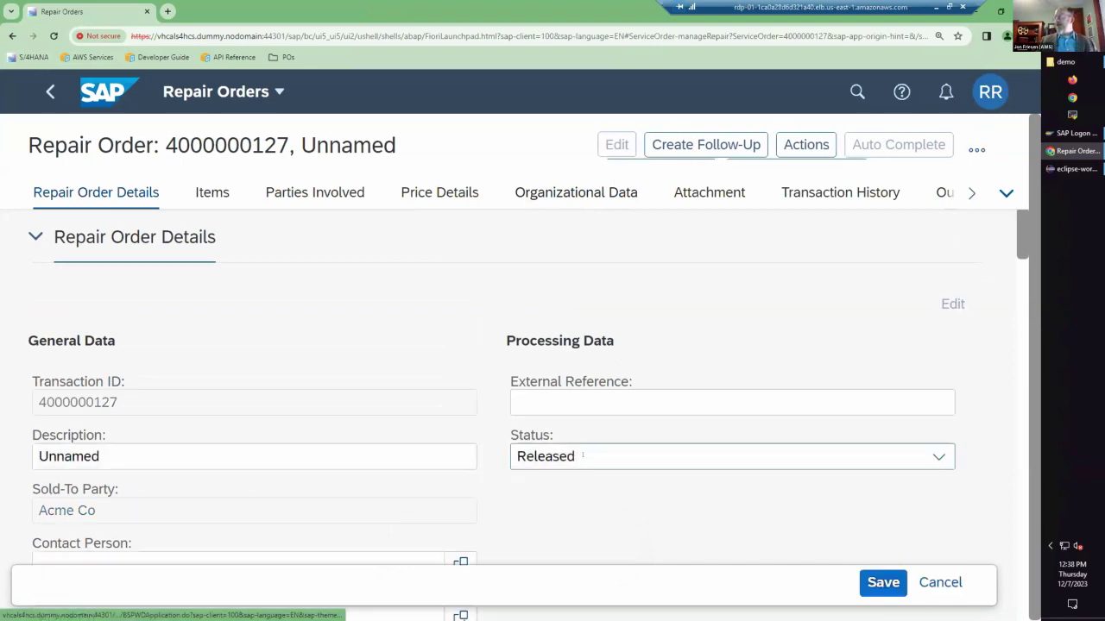
click(569, 455)
click(812, 554)
key(Tab)
key(Return)
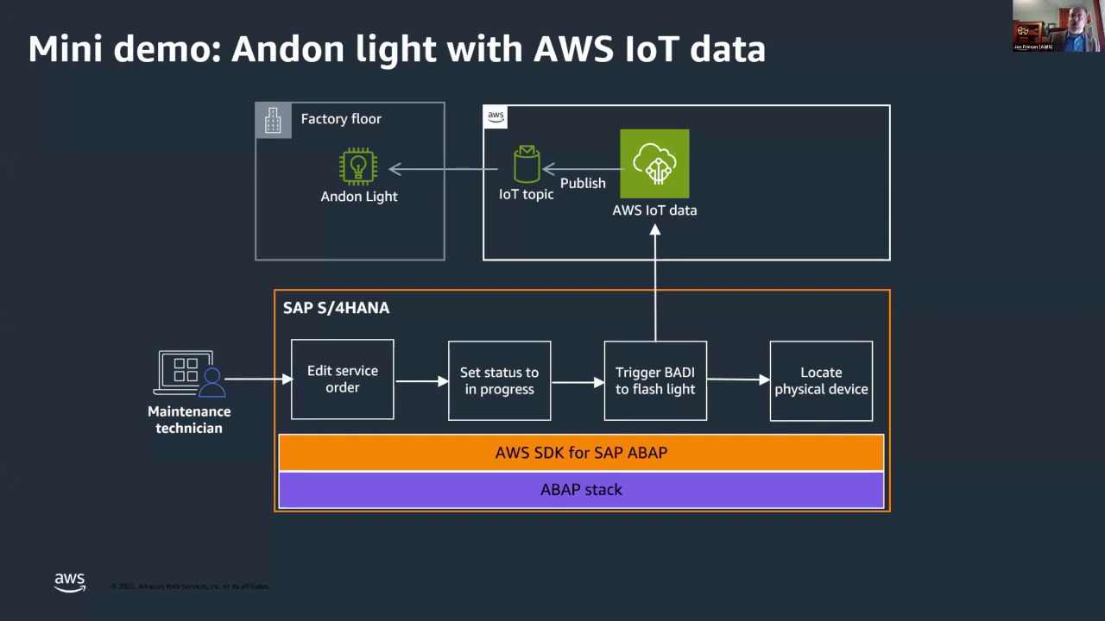
key(Right)
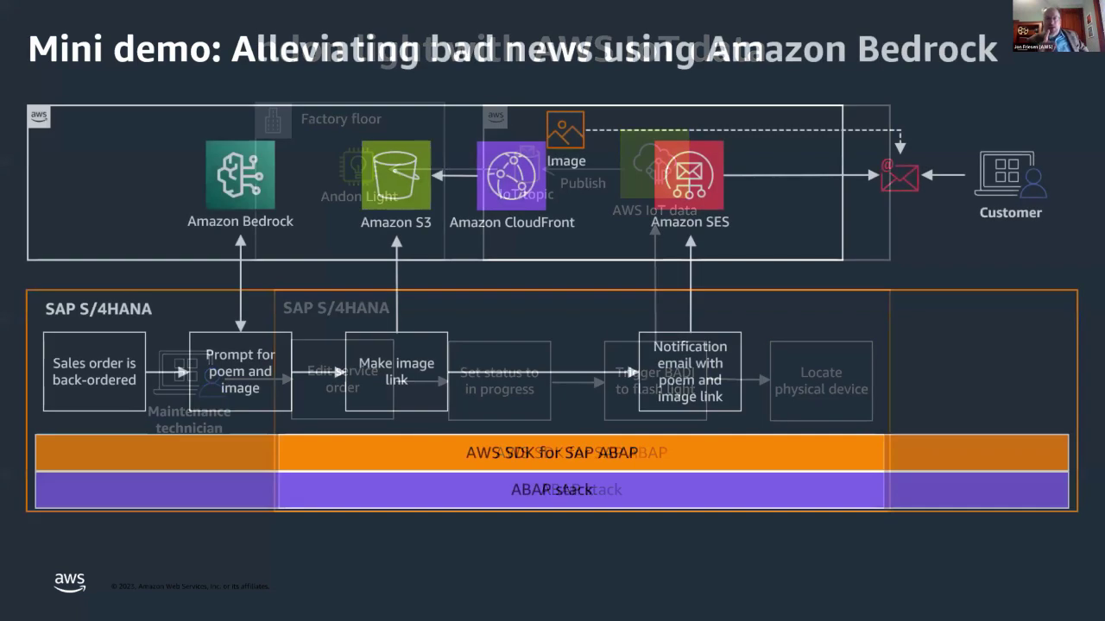